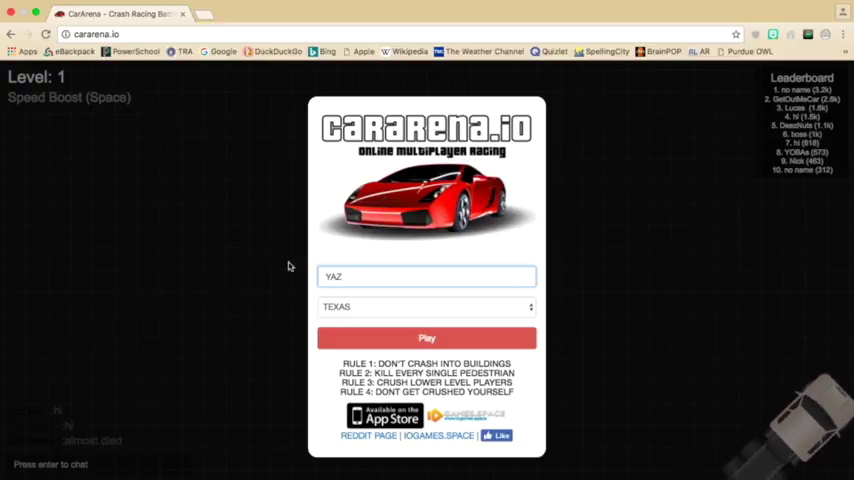
- Start a game as YAZ on the TEXAS server from the start dialog
left_click(419, 341)
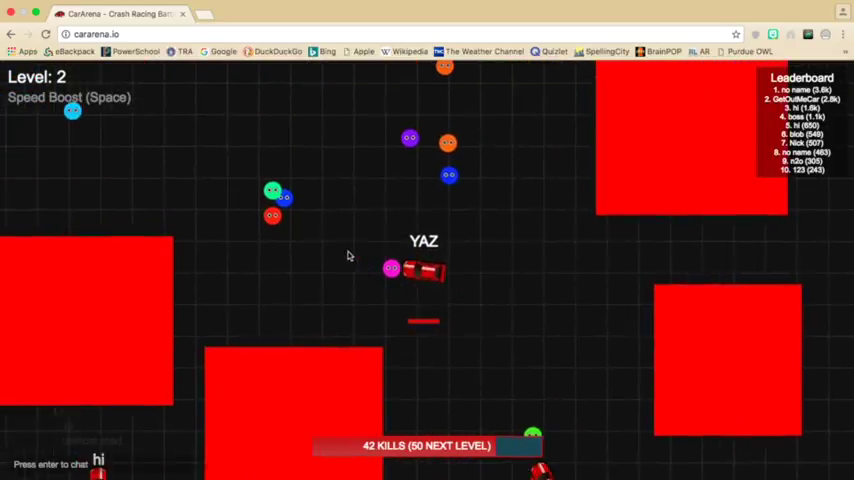
- Boost through pedestrians to reach level 2 before the car is destroyed
key("space")
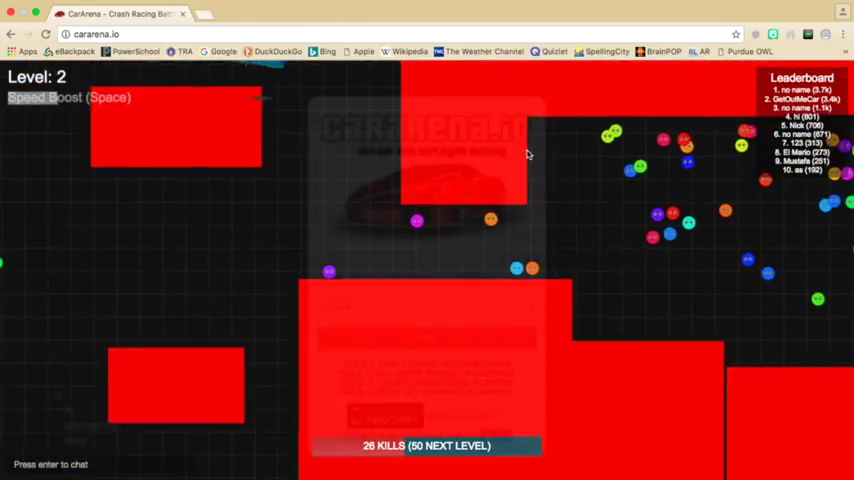
- Begin a fresh round from the game-over menu and run over pedestrians toward 69 kills
left_click(426, 340)
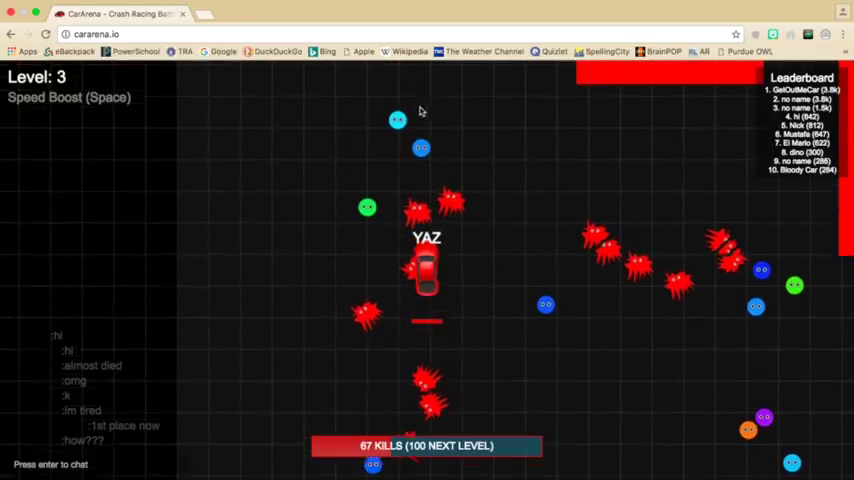
double_click(430, 390)
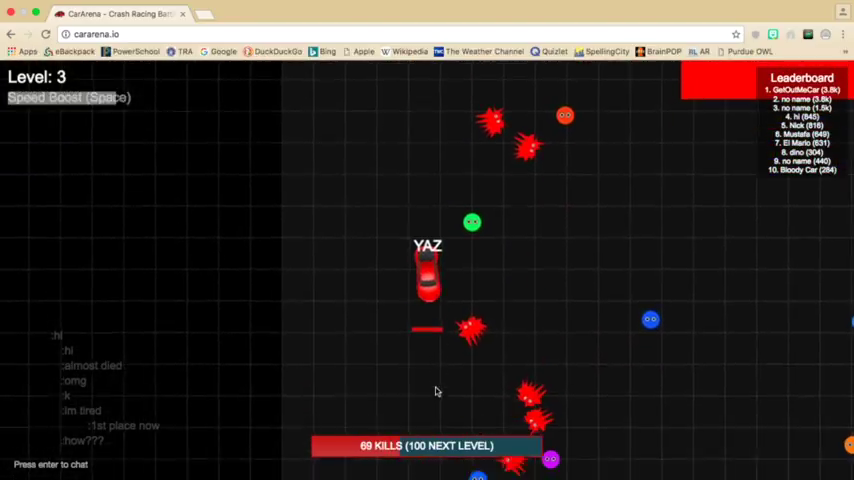
- Boost through crowds to grow YAZ to level 7 with over 320 kills, ninth place
key("space")
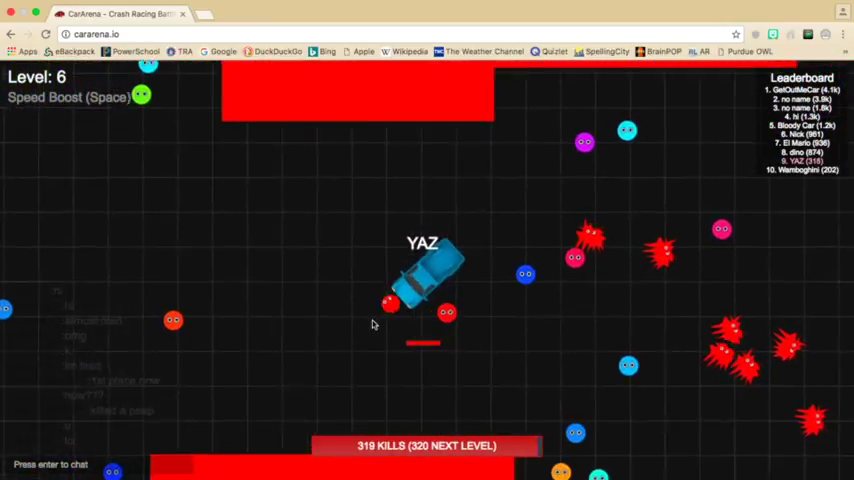
- Boost and steer through pedestrian groups to reach level 8 with 500 kills, eighth place
left_click(589, 309)
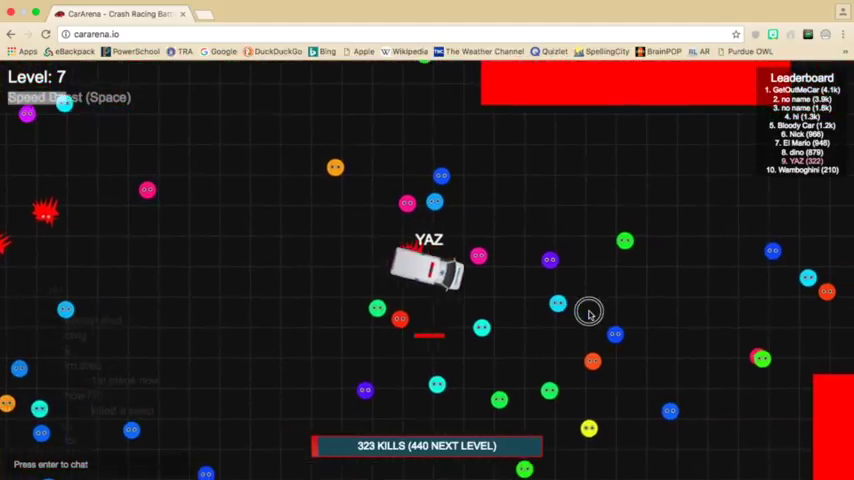
left_click(574, 318)
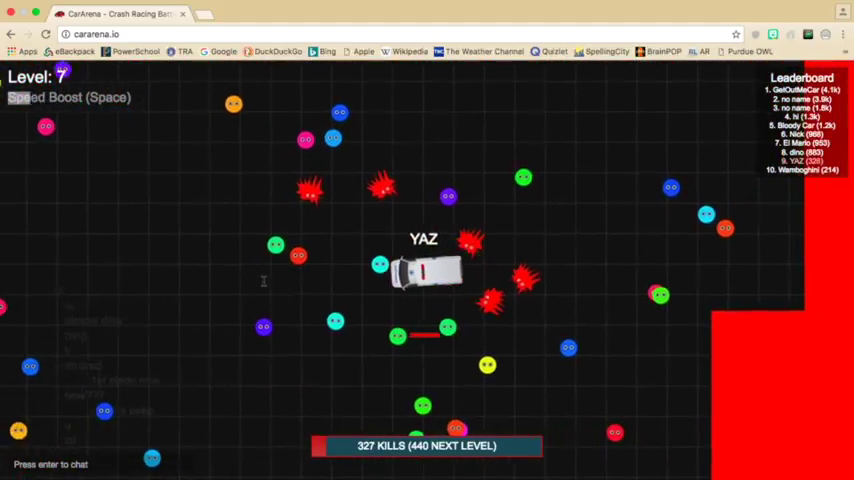
left_click(167, 309)
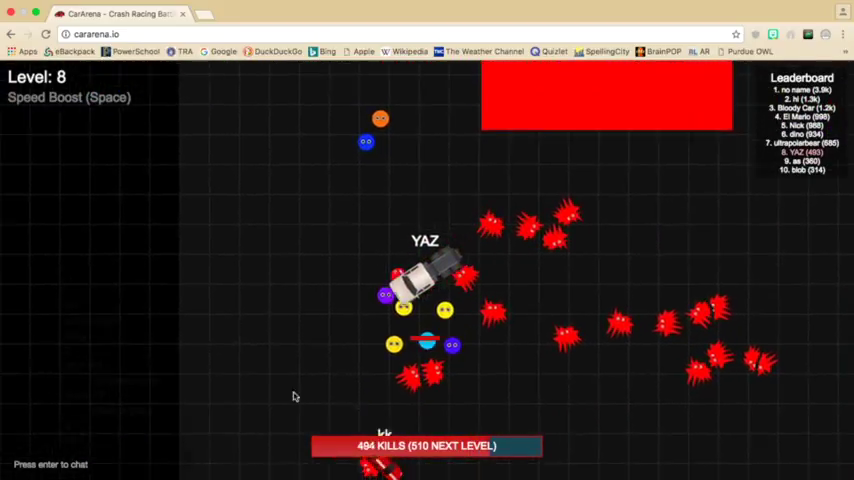
left_click(387, 413)
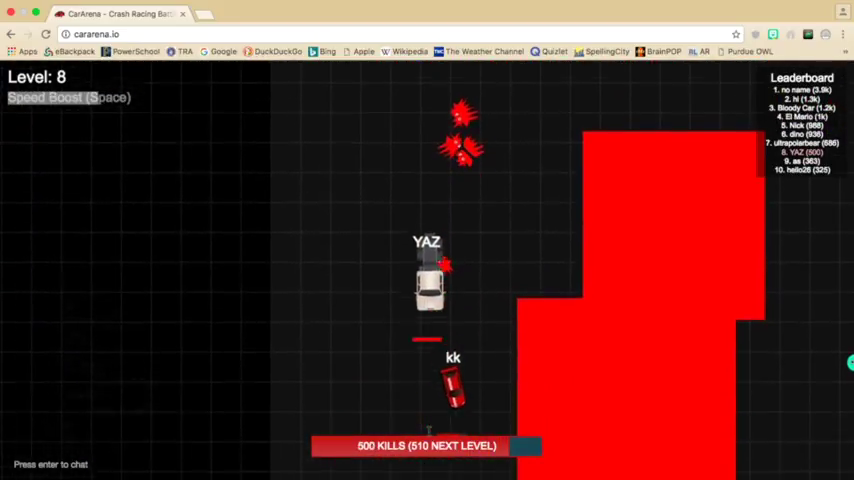